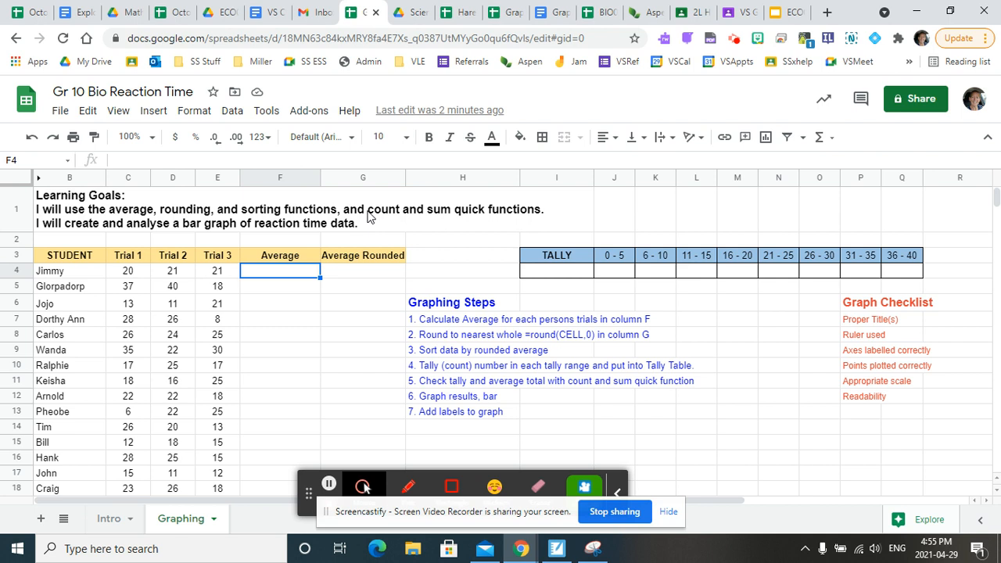
- Enter =average(C4:E4) in F4 to average the first student's three trials
click(428, 305)
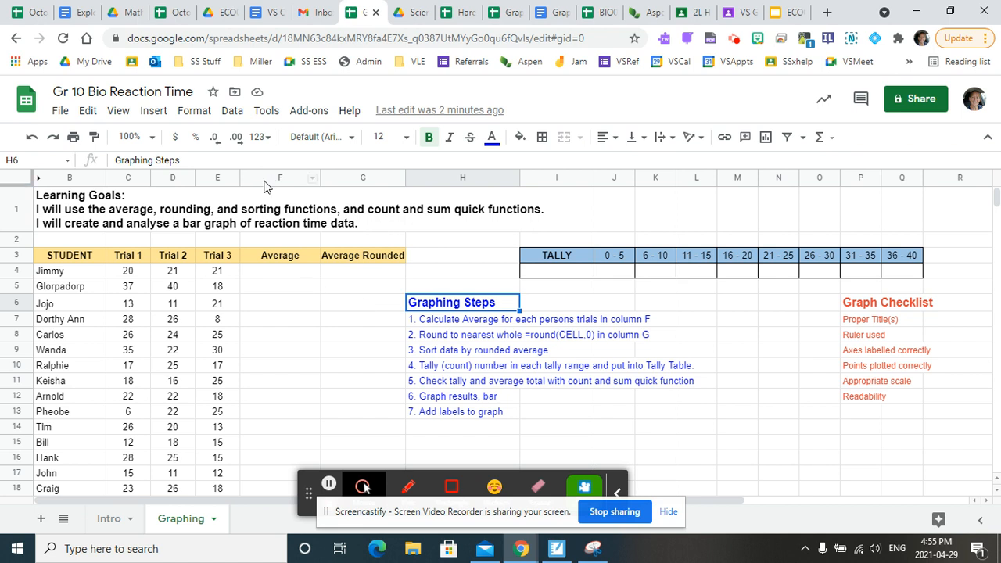
click(257, 270)
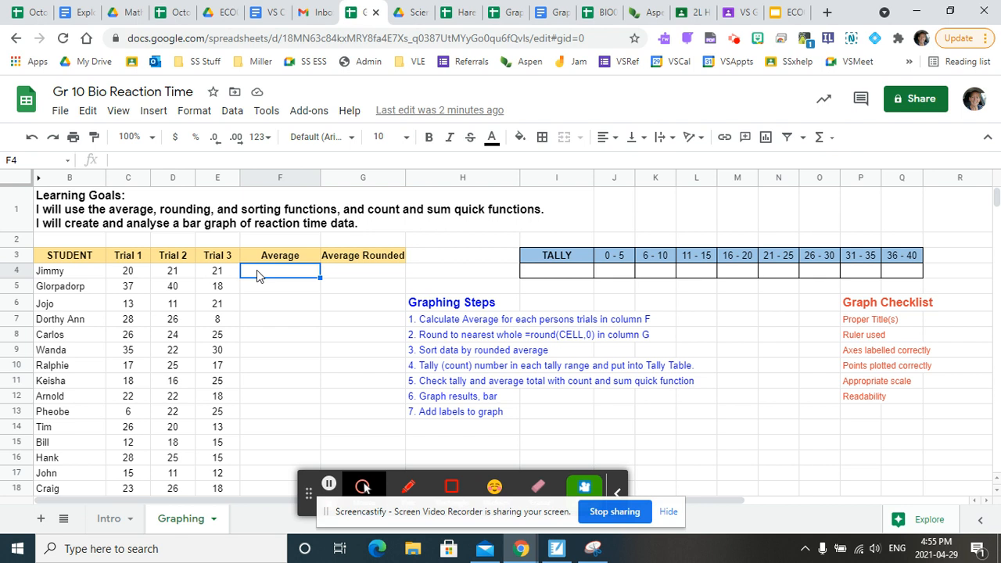
text(=)
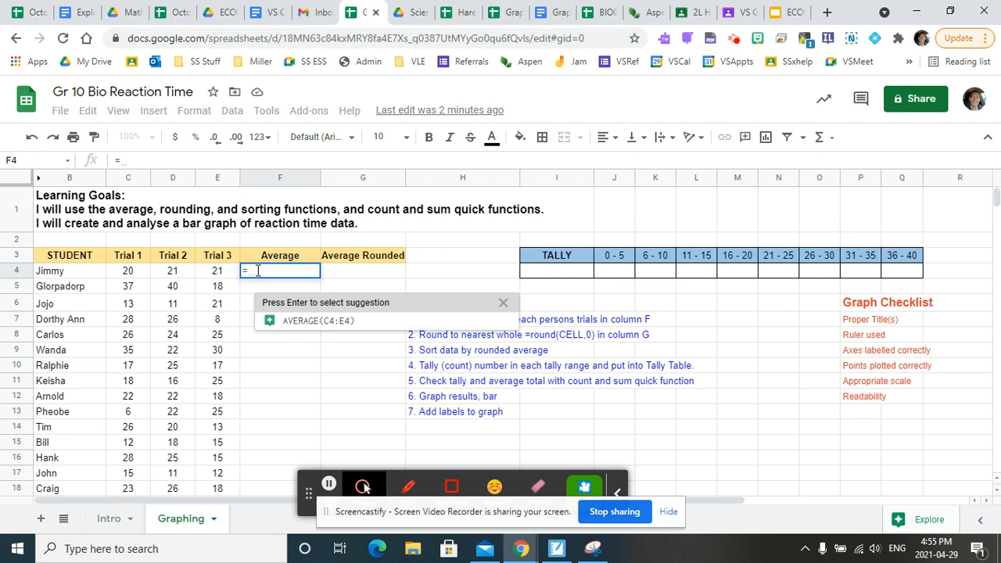
text(average)
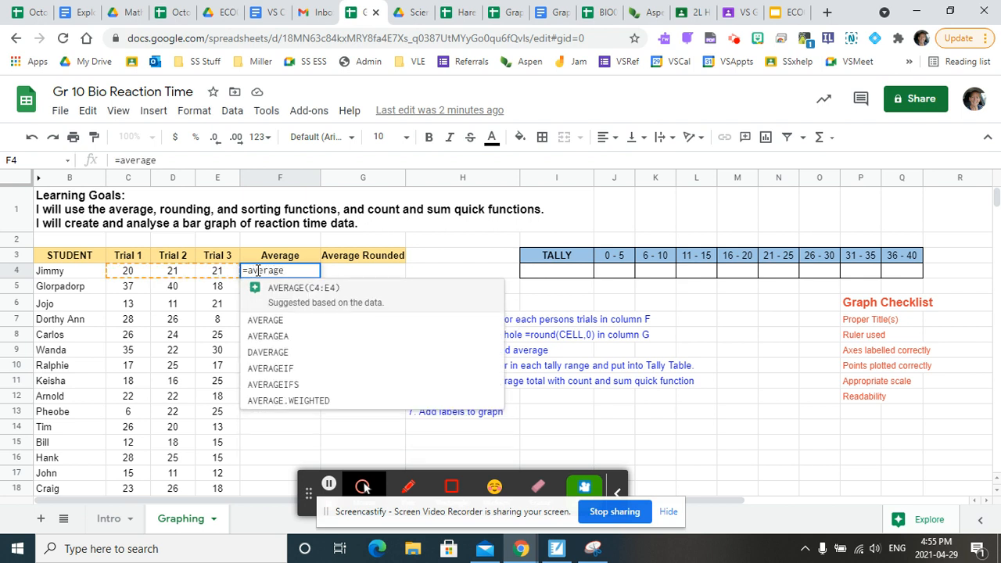
text(()
click(125, 274)
drag(126, 273, 213, 275)
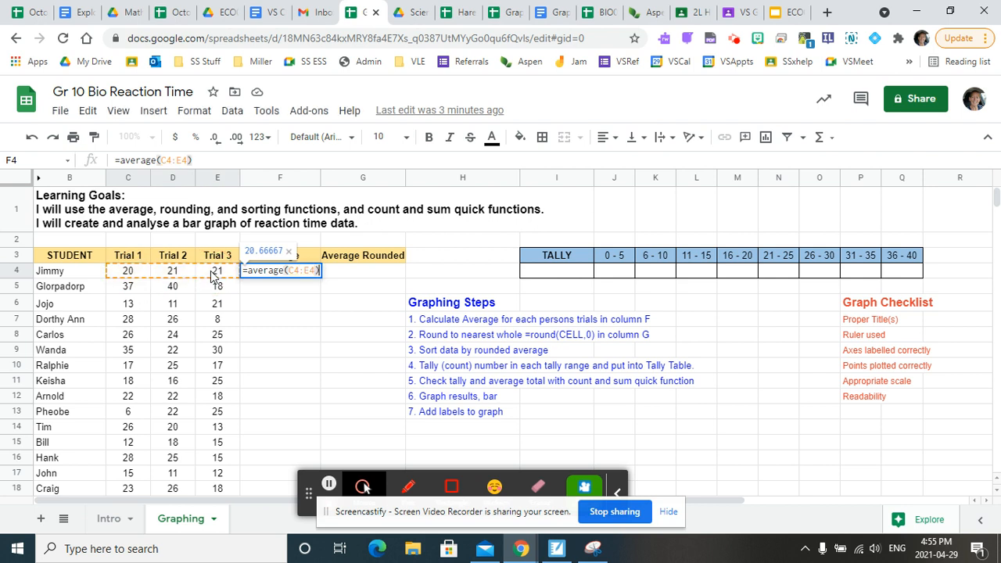
key(Return)
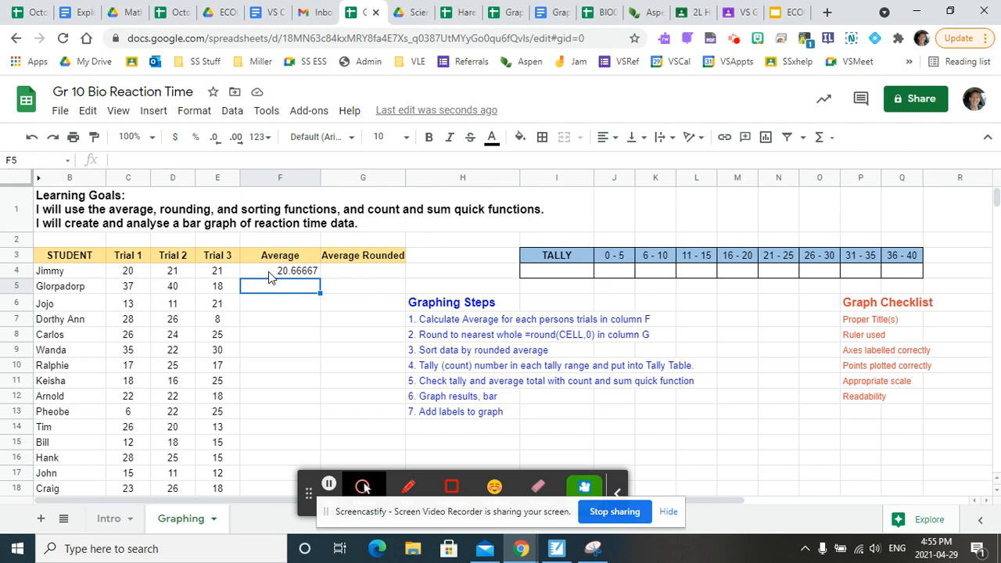
- Fill the average formula from F4 down through F33 for every student
click(269, 271)
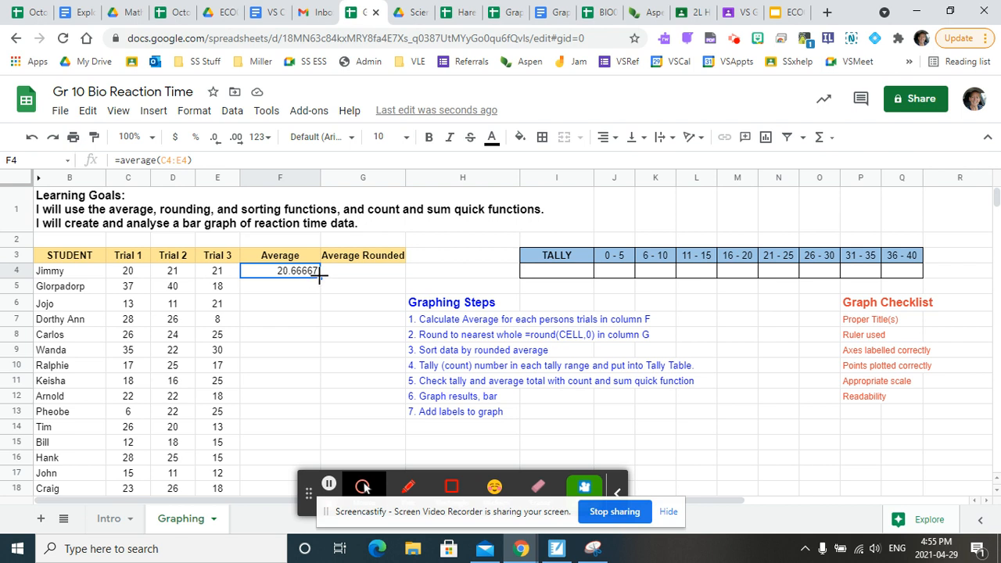
drag(319, 278, 252, 419)
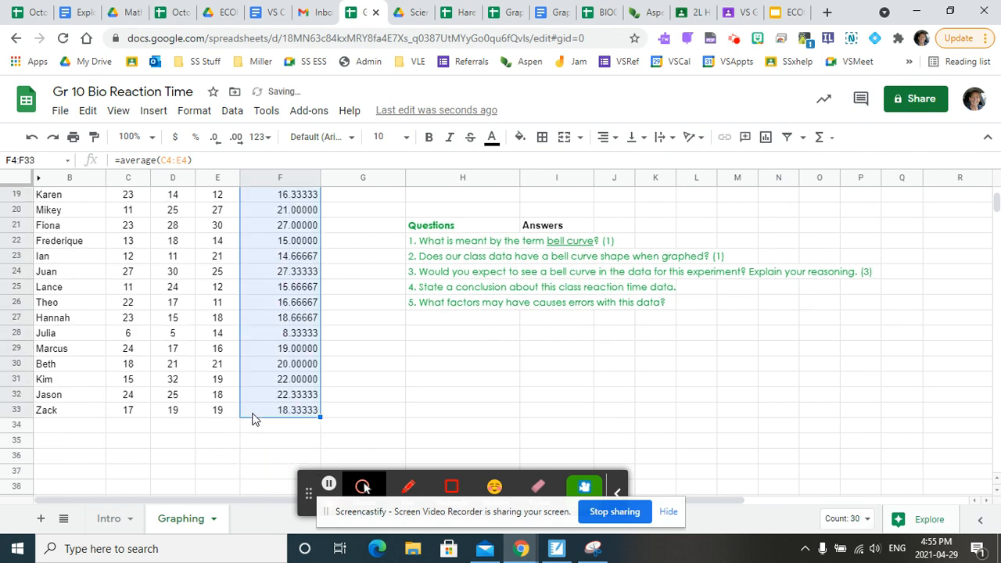
scroll(253, 418, up, 6)
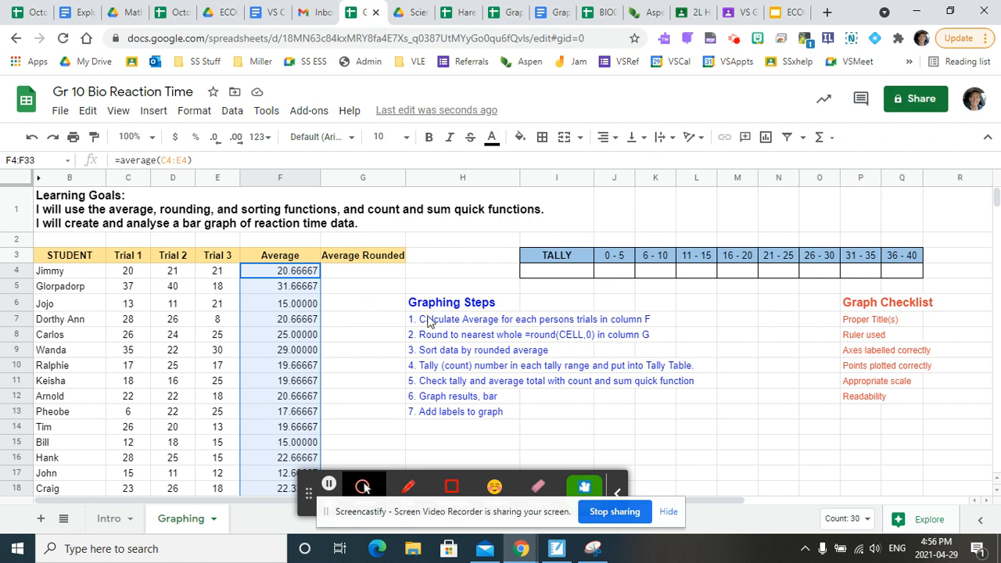
- Enter =round(F4,0) in G4 to round the first student's average to a whole number
click(448, 337)
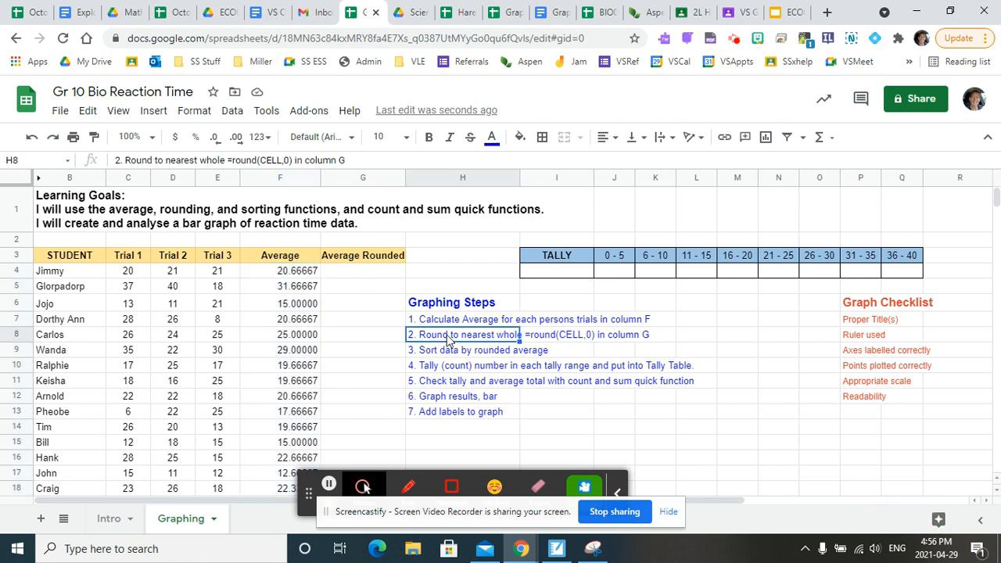
click(349, 273)
text(=roun)
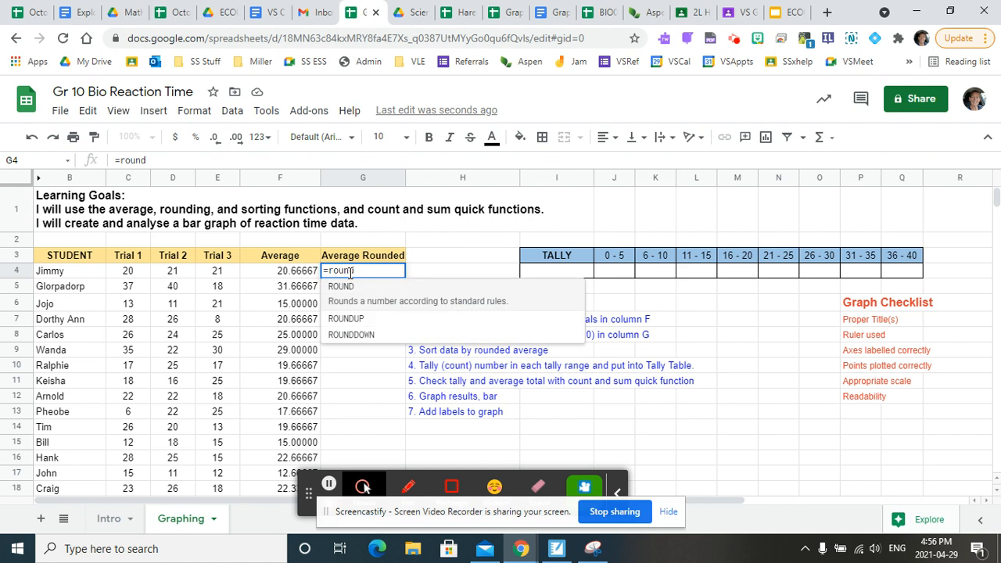
text(d()
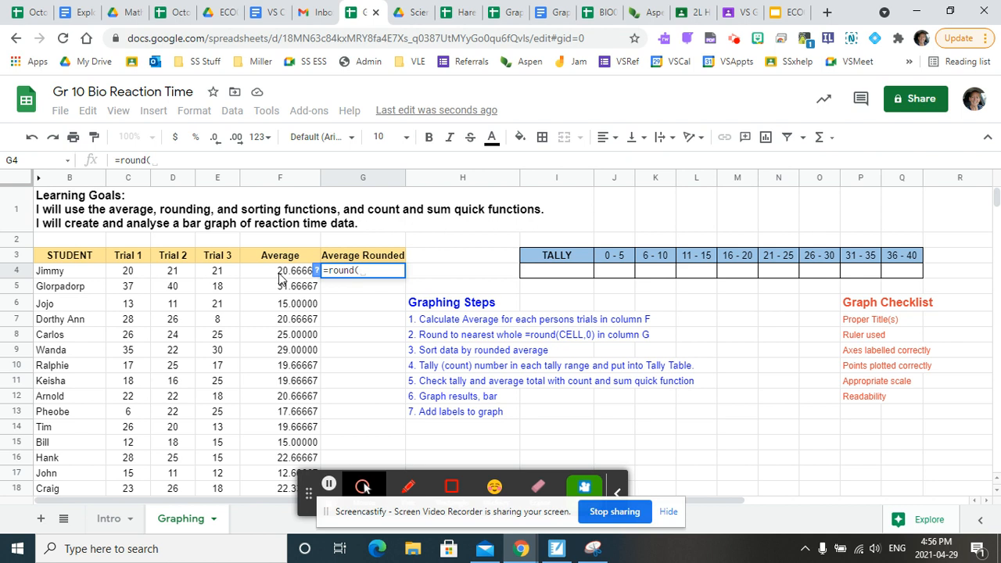
click(281, 277)
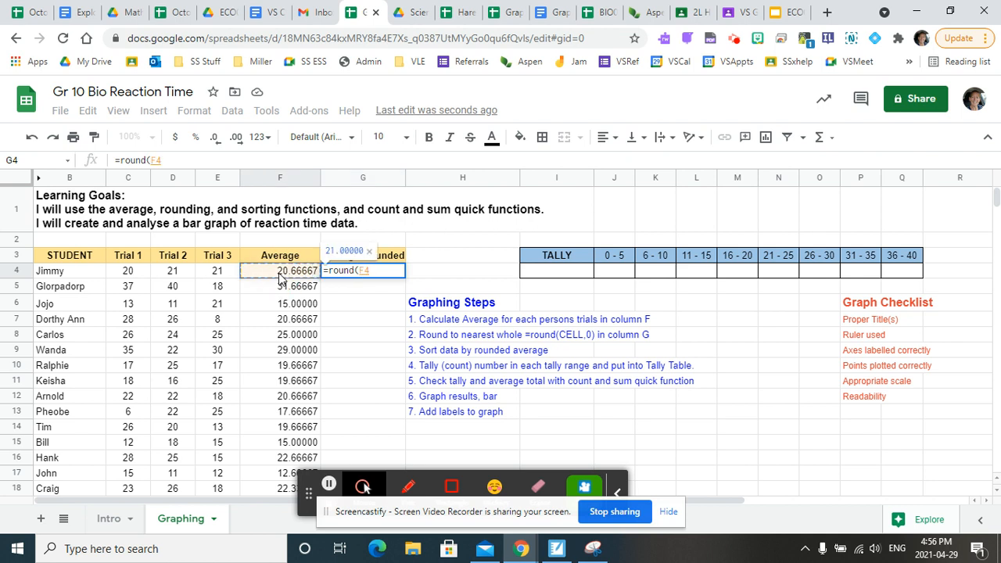
text(,0))
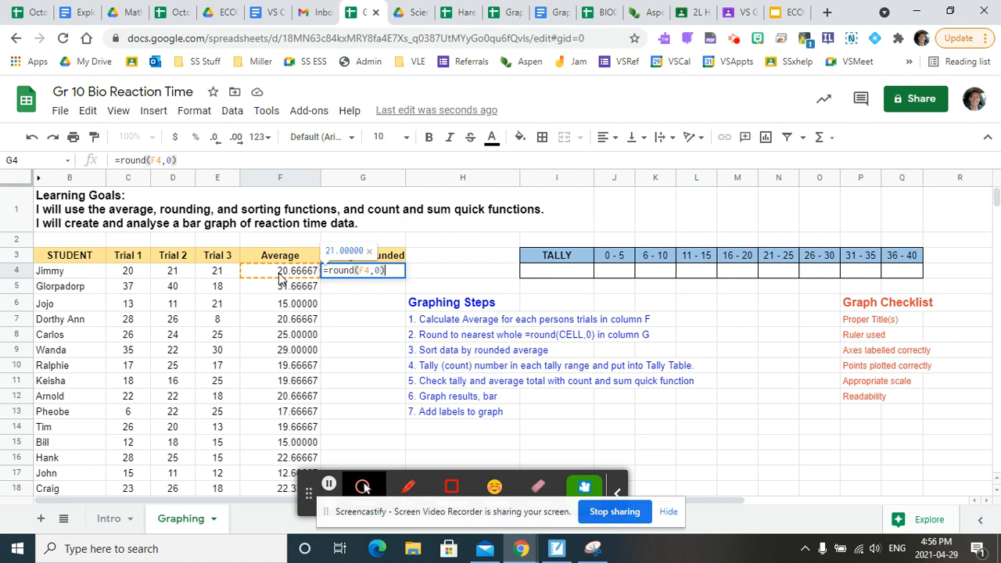
key(Return)
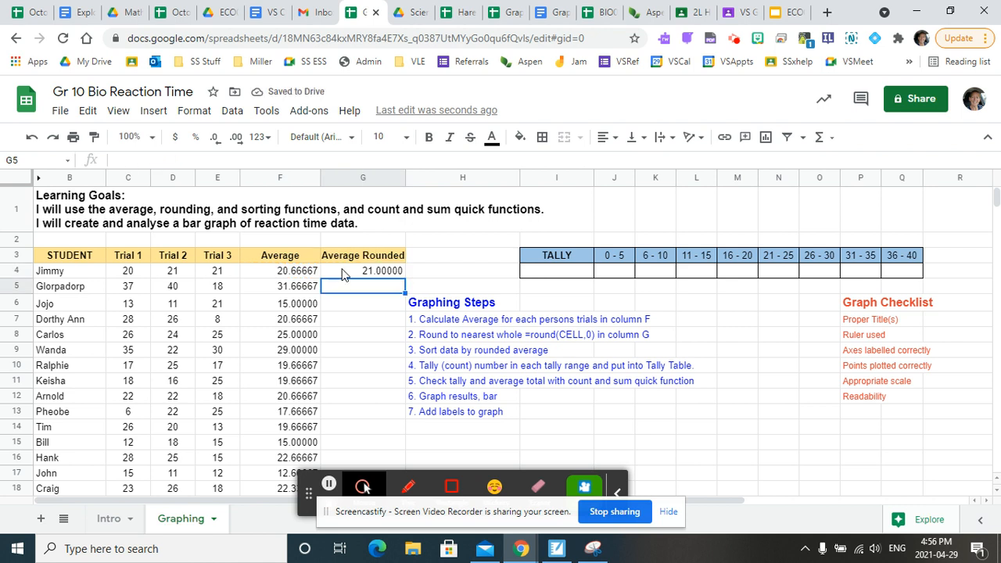
- Reduce the decimal places of the whole Average Rounded column to zero
click(331, 177)
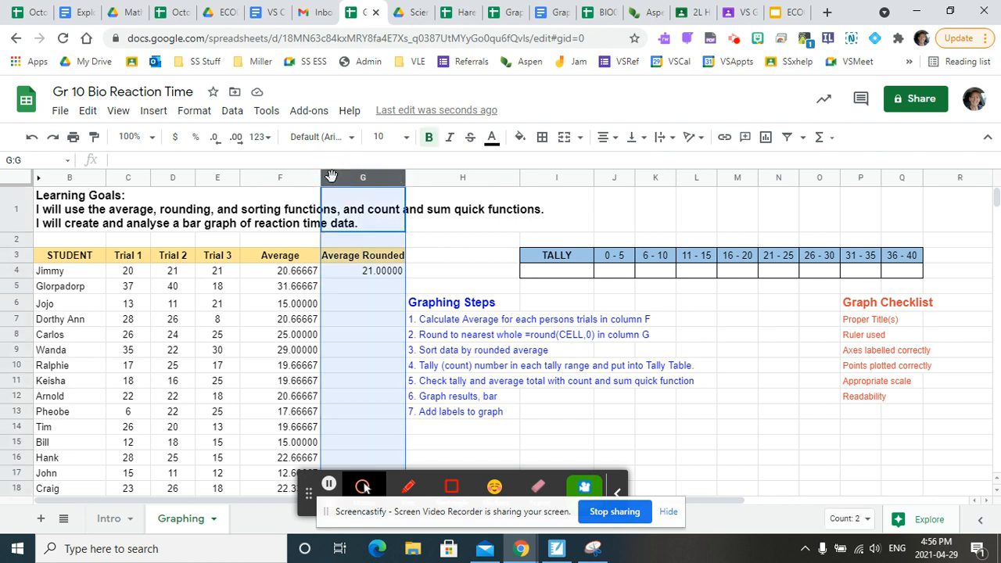
click(216, 140)
click(216, 142)
click(215, 142)
click(216, 142)
click(216, 143)
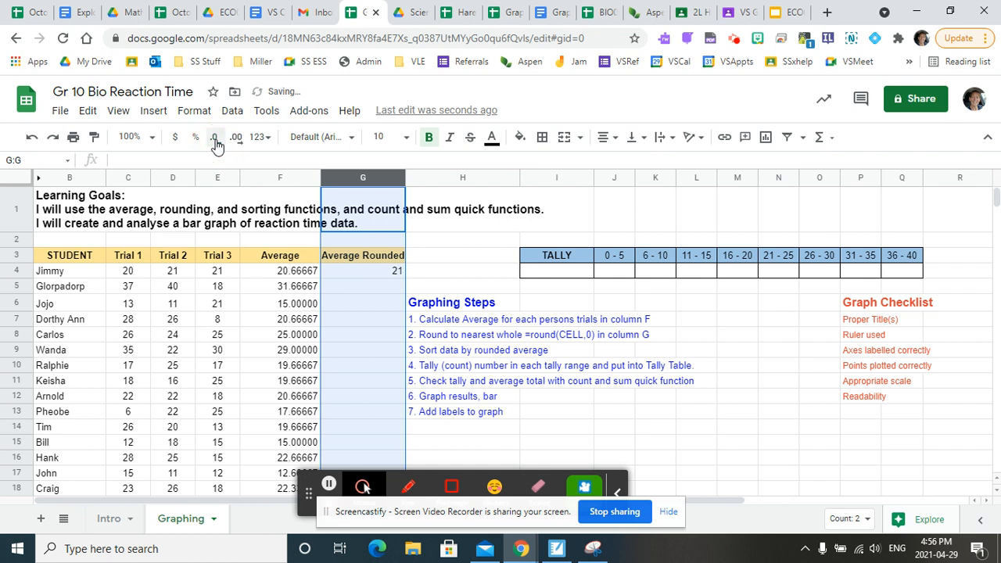
- Add decimals back to column G, apply the Number format, and reduce it to zero decimal places
click(232, 139)
click(232, 139)
click(232, 139)
click(232, 138)
click(190, 114)
mouse_move(241, 182)
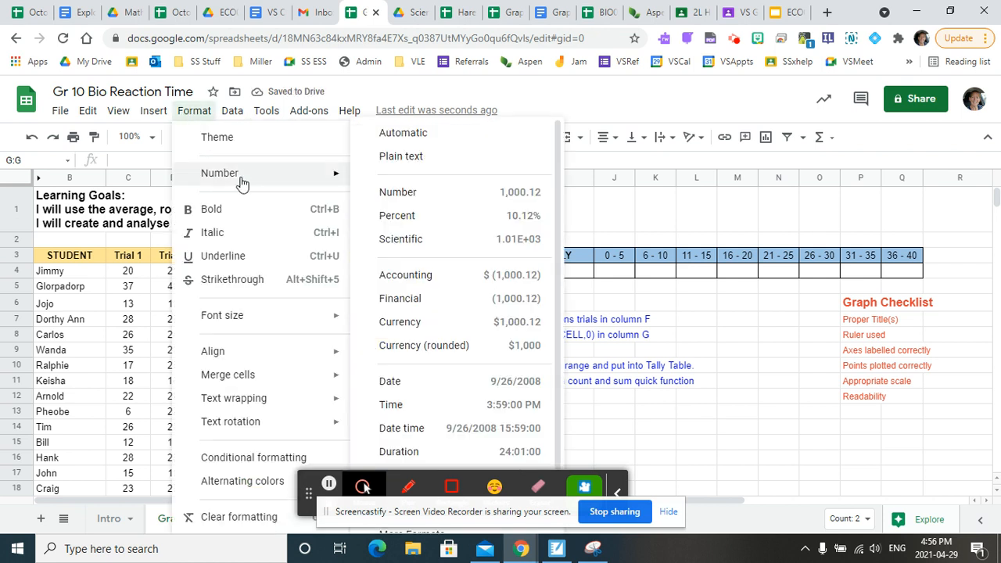
click(414, 195)
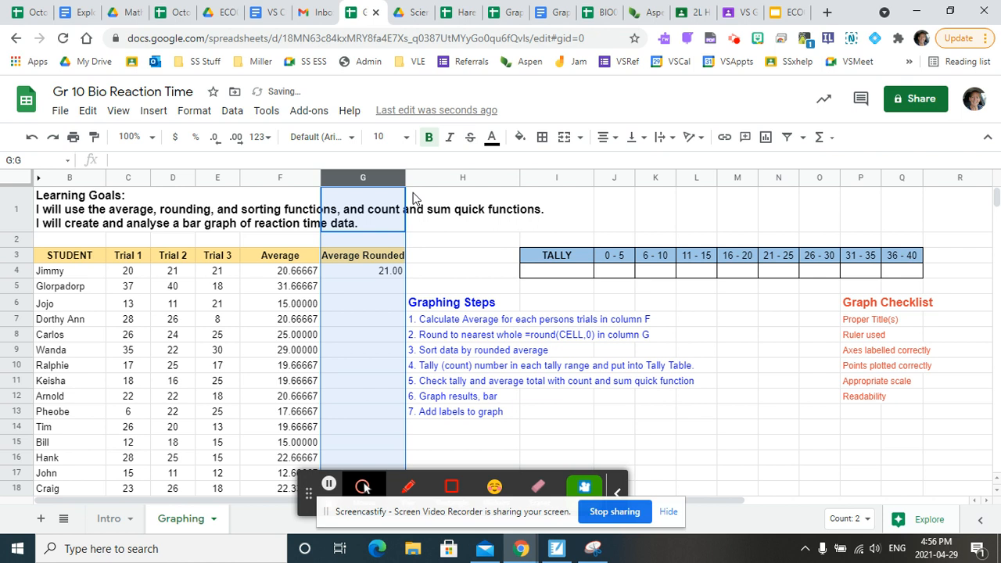
click(215, 139)
click(215, 139)
- Fill the rounding formula from G4 down through G33
click(363, 270)
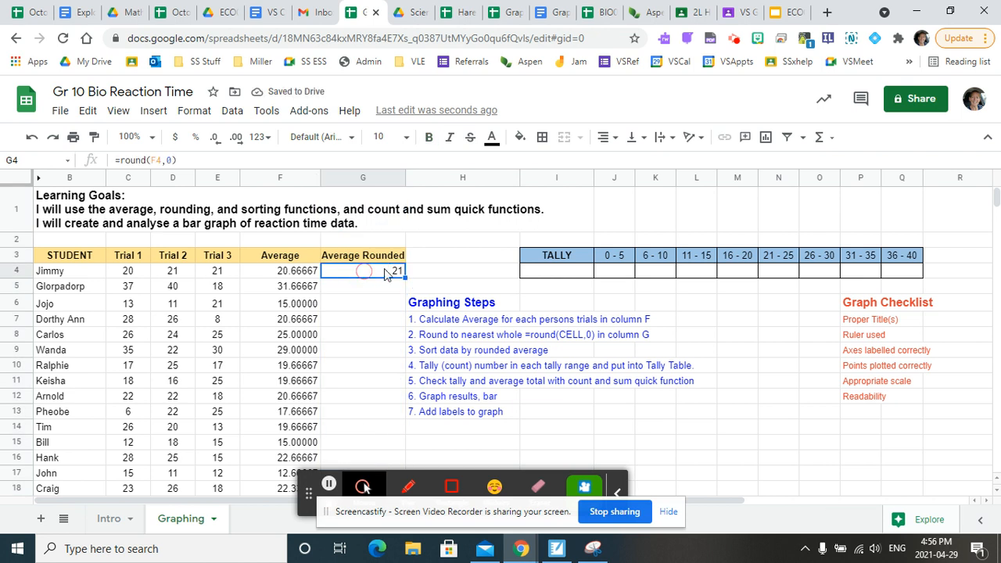
drag(403, 279, 372, 443)
scroll(384, 433, down, 2)
scroll(384, 428, down, 4)
scroll(350, 385, up, 5)
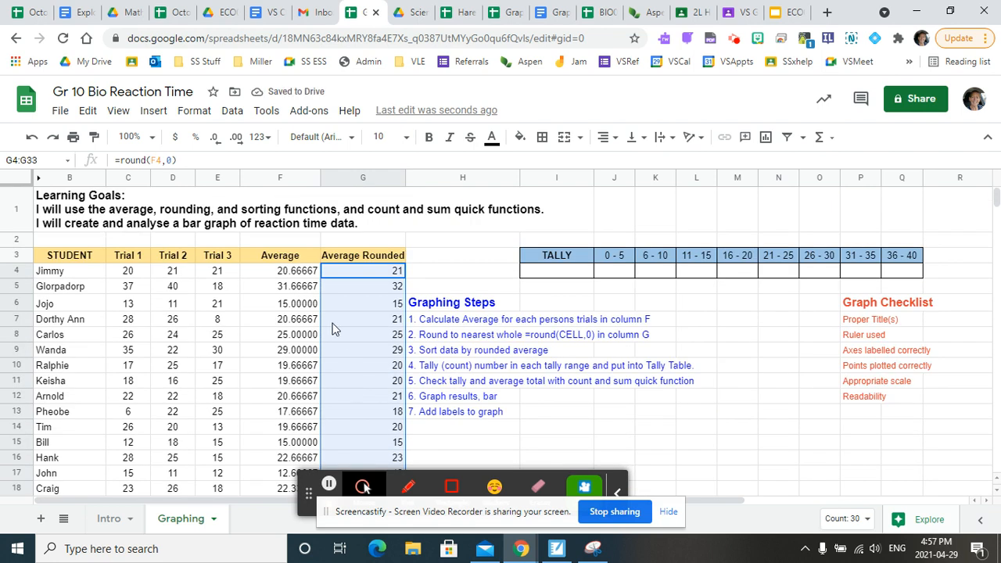
- Sort the range B3:G33, treating the first row as headers, by Average Rounded in A → Z order
click(429, 354)
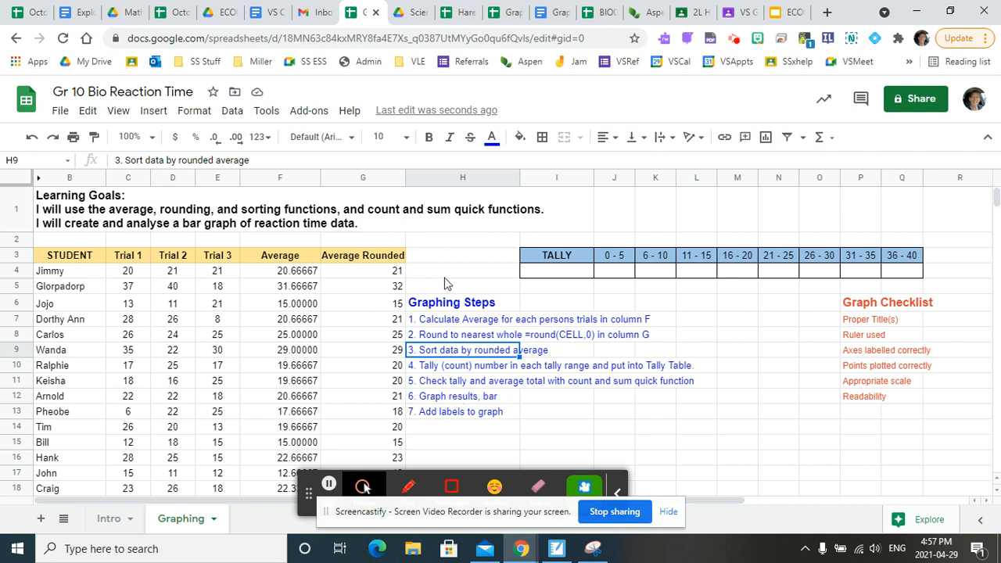
click(391, 261)
drag(391, 262, 69, 475)
scroll(380, 170, up, 1)
click(233, 112)
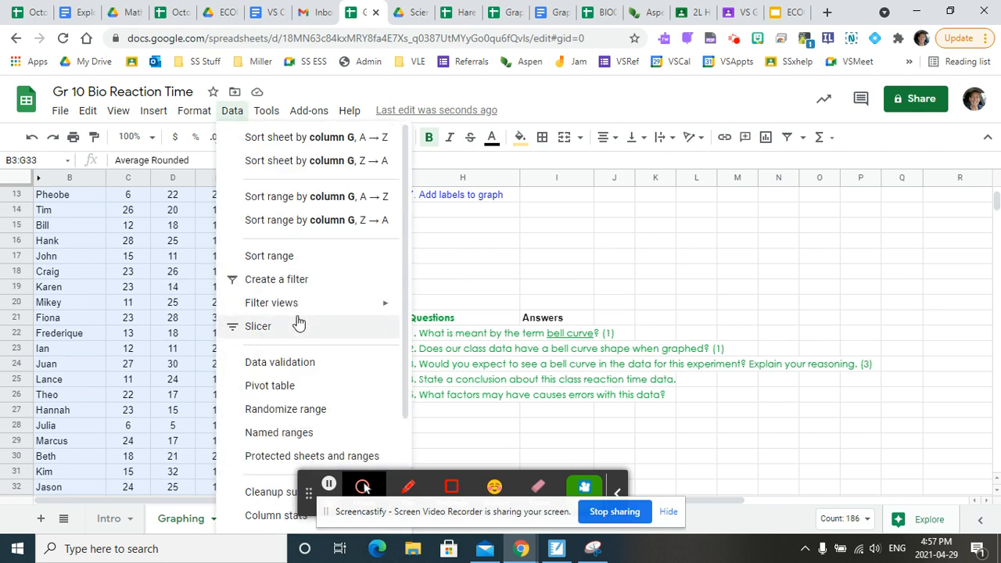
mouse_move(267, 111)
mouse_move(235, 117)
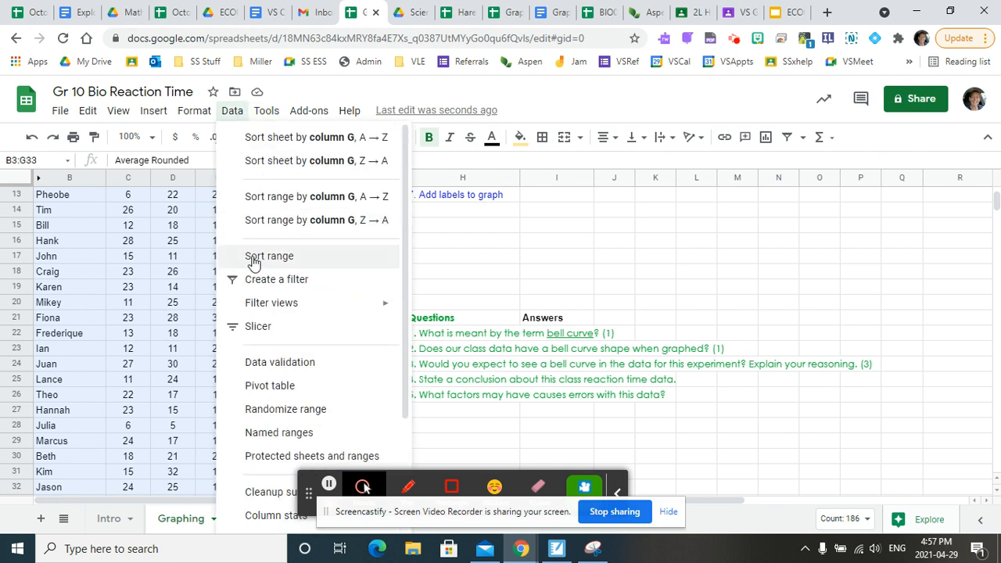
click(253, 259)
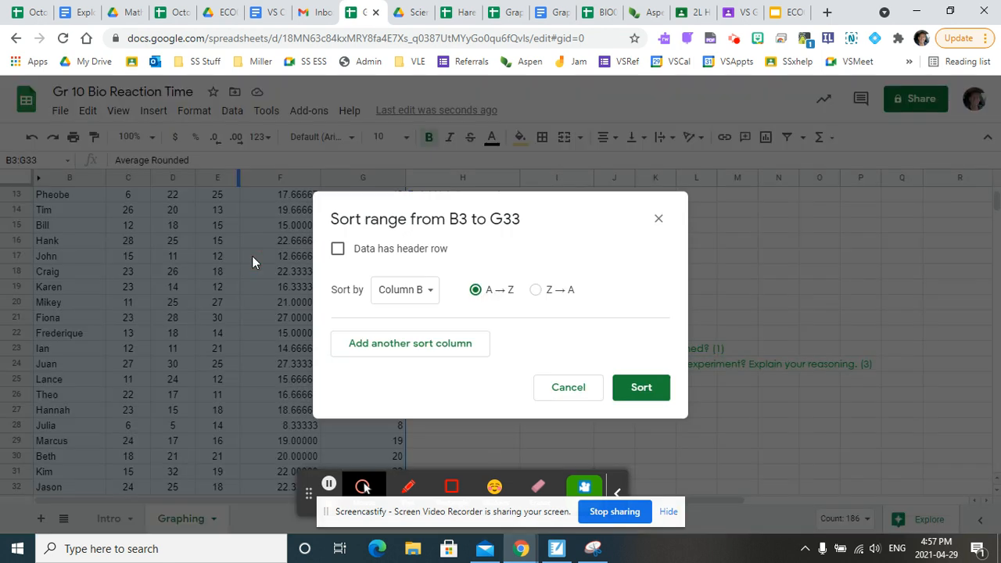
click(337, 249)
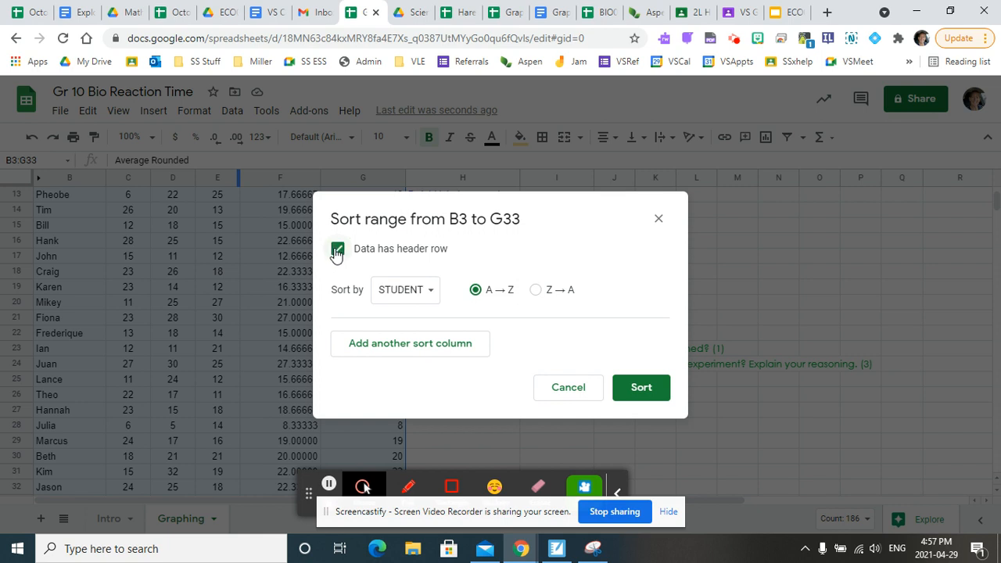
click(431, 298)
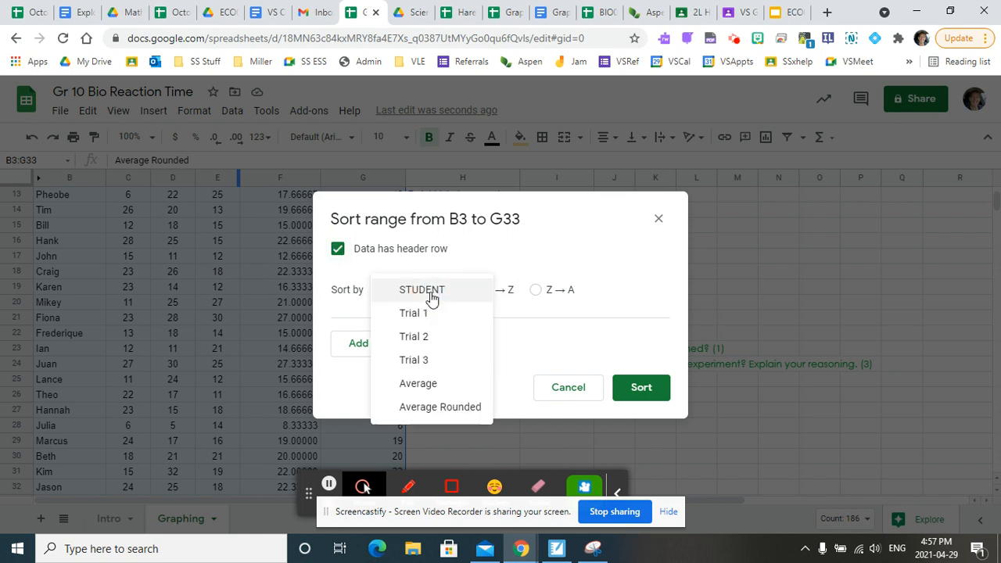
click(433, 411)
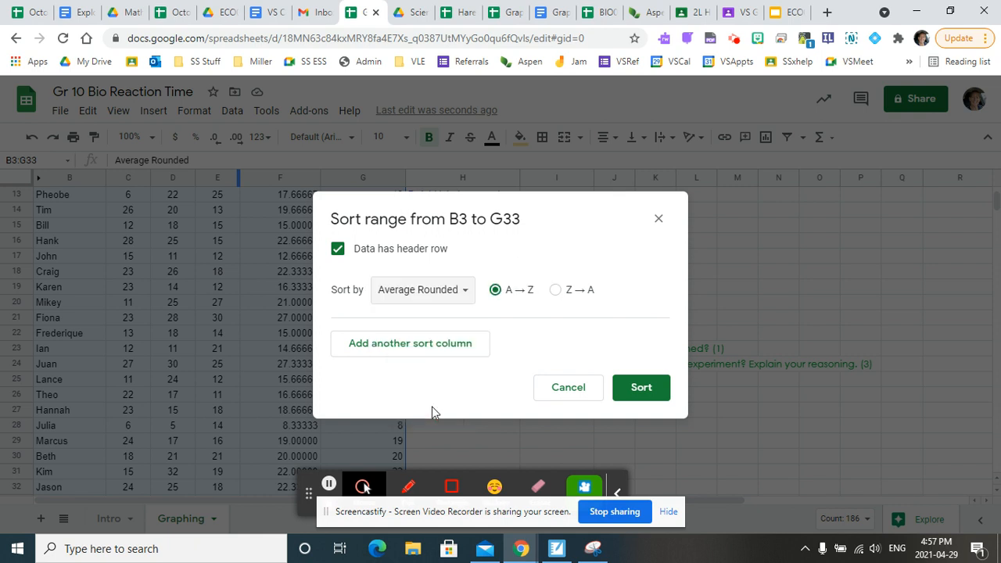
click(643, 388)
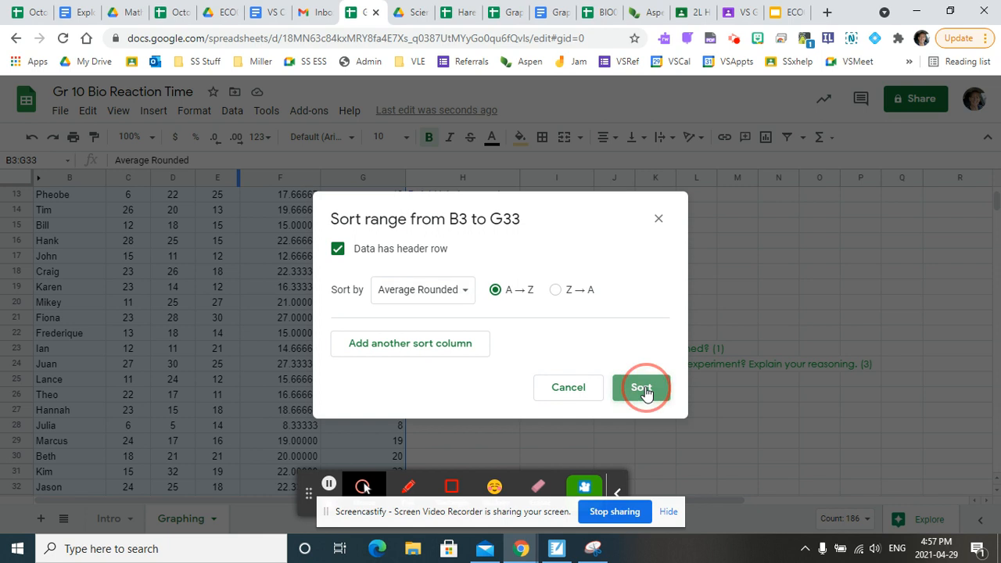
scroll(330, 311, up, 5)
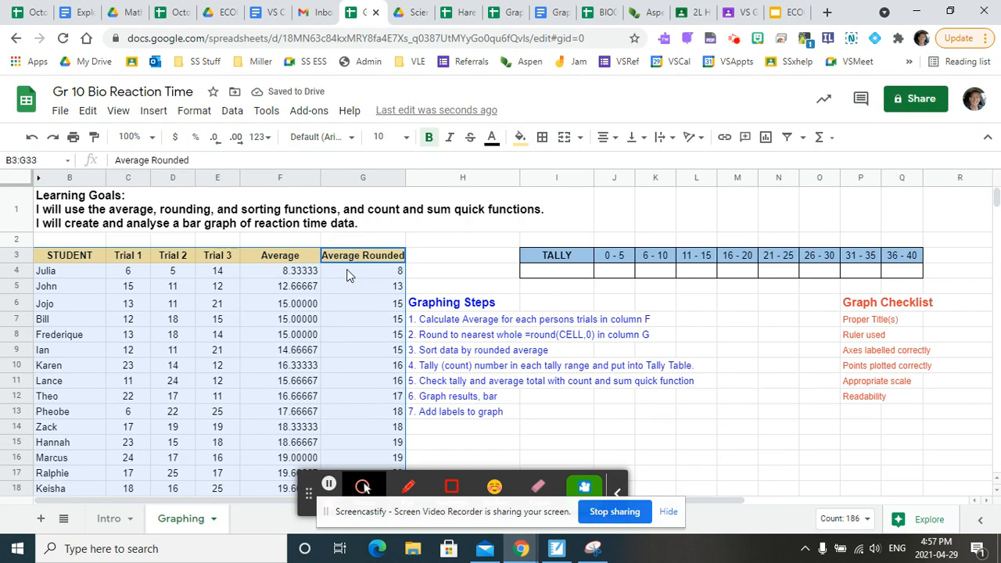
- Review the sorted reaction time data, the tally instruction in the graphing steps, and the range headers of the tally table
scroll(361, 344, down, 3)
scroll(361, 367, down, 3)
scroll(366, 373, up, 6)
click(426, 372)
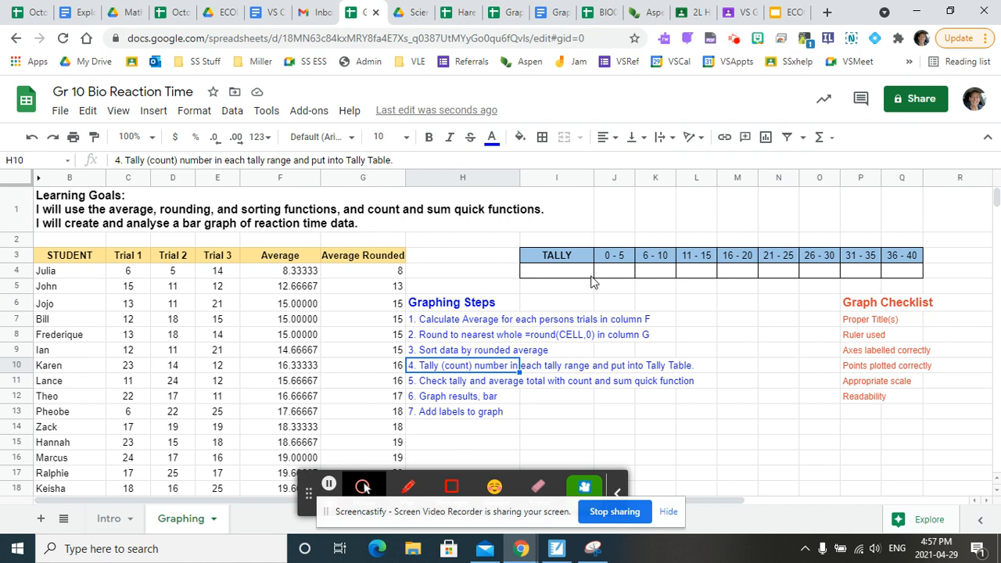
drag(552, 260, 901, 268)
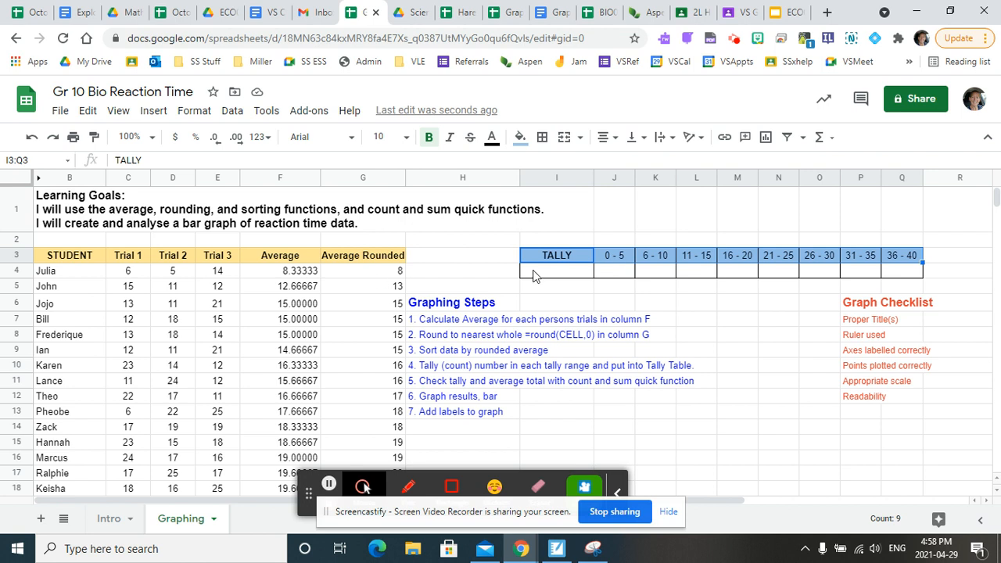
- Enter the tallies 0 for the 0 - 5 range and 1 for the 6 - 10 range in the tally table
click(624, 274)
text(0)
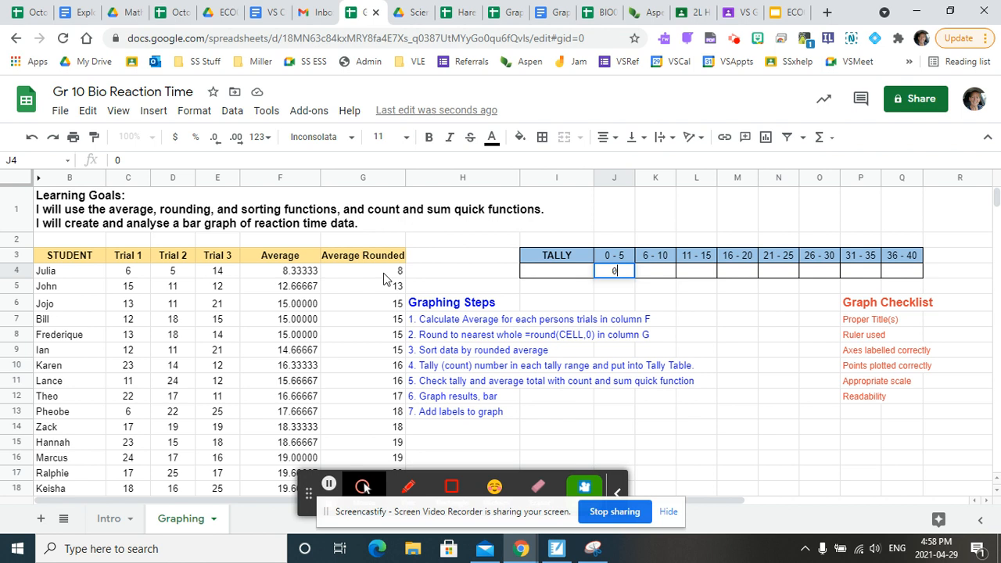
click(657, 273)
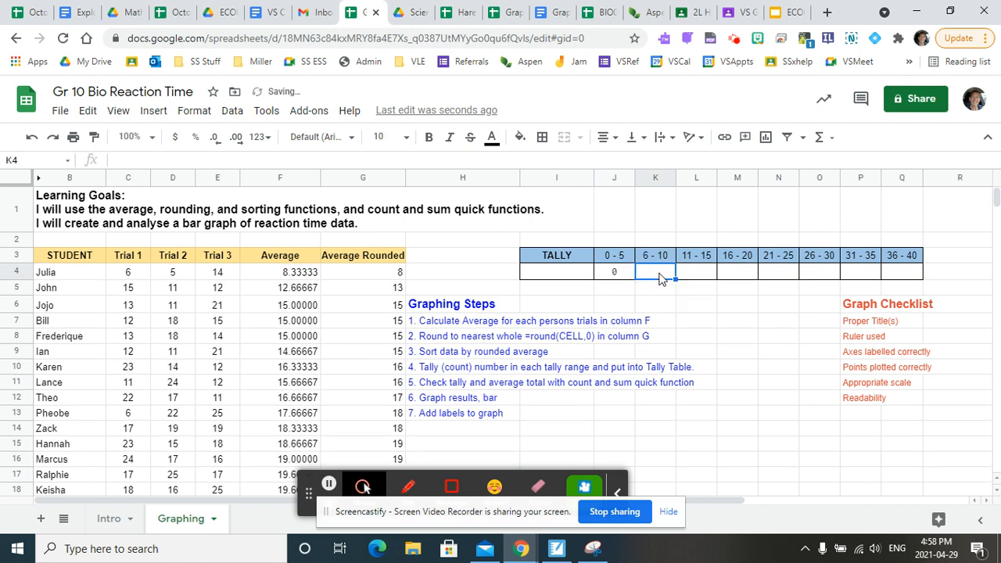
text(1)
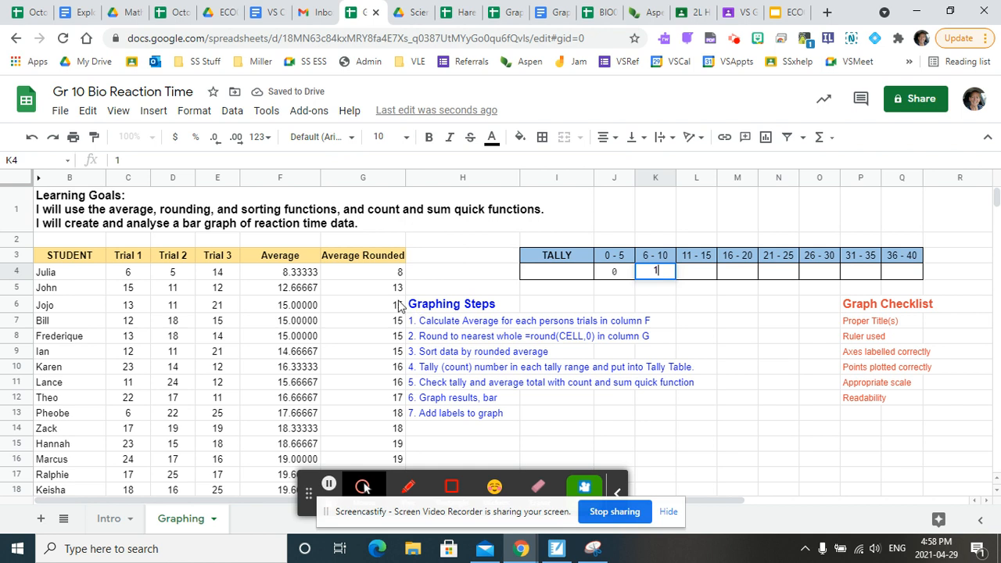
- Count the rounded averages from 11 to 15 and enter 5 in the 11 - 15 tally cell
drag(375, 301, 380, 351)
click(696, 274)
text(5)
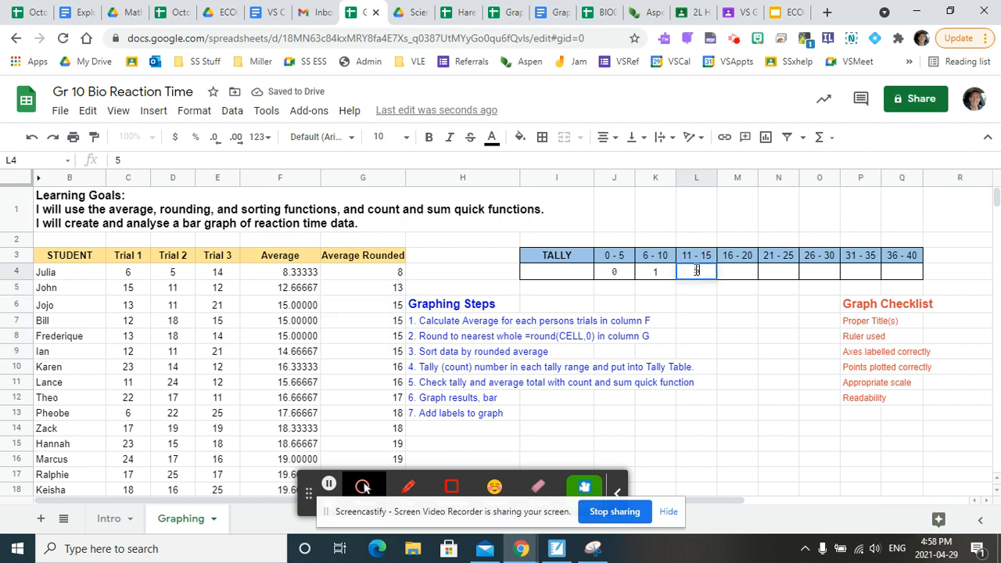
- Count the rounded averages in G10:G20 and enter 11 in the 16 - 20 tally cell
click(739, 277)
drag(373, 374, 375, 447)
scroll(373, 419, down, 1)
scroll(373, 420, down, 1)
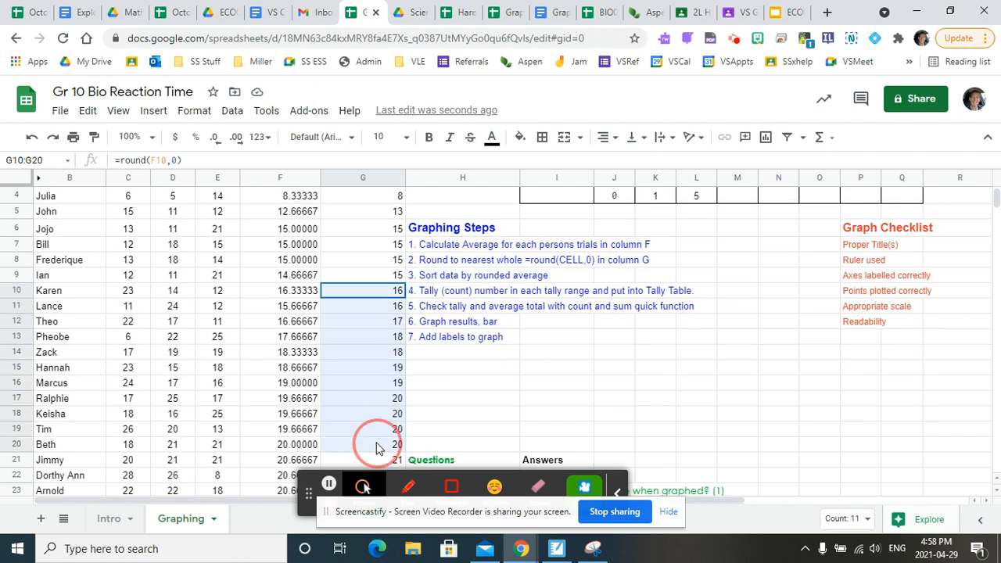
drag(376, 447, 377, 447)
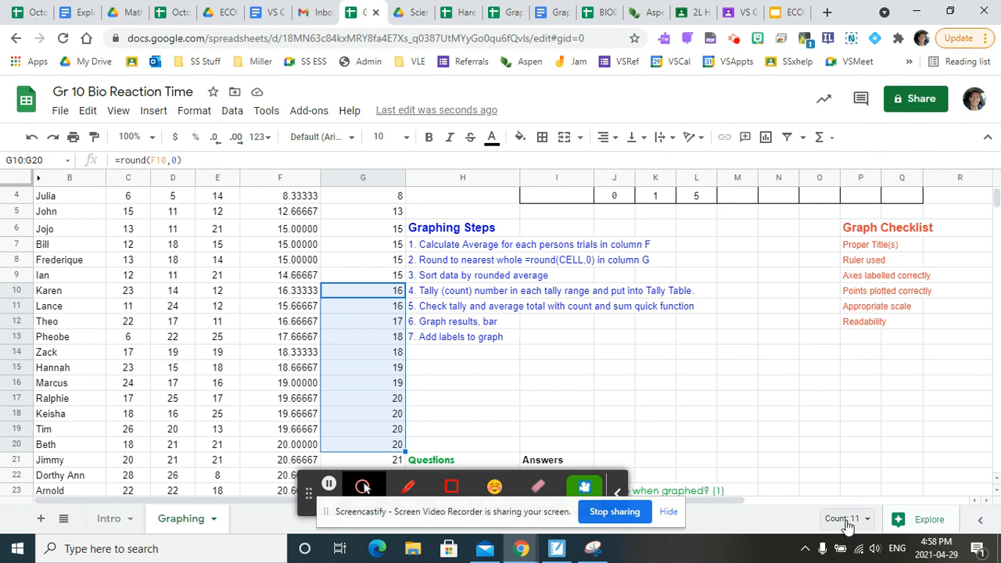
click(740, 195)
text(11)
scroll(373, 367, up, 1)
click(749, 295)
- Count the rounded averages in G21:G29 and enter 9 in the 21 - 25 tally cell
scroll(383, 397, down, 3)
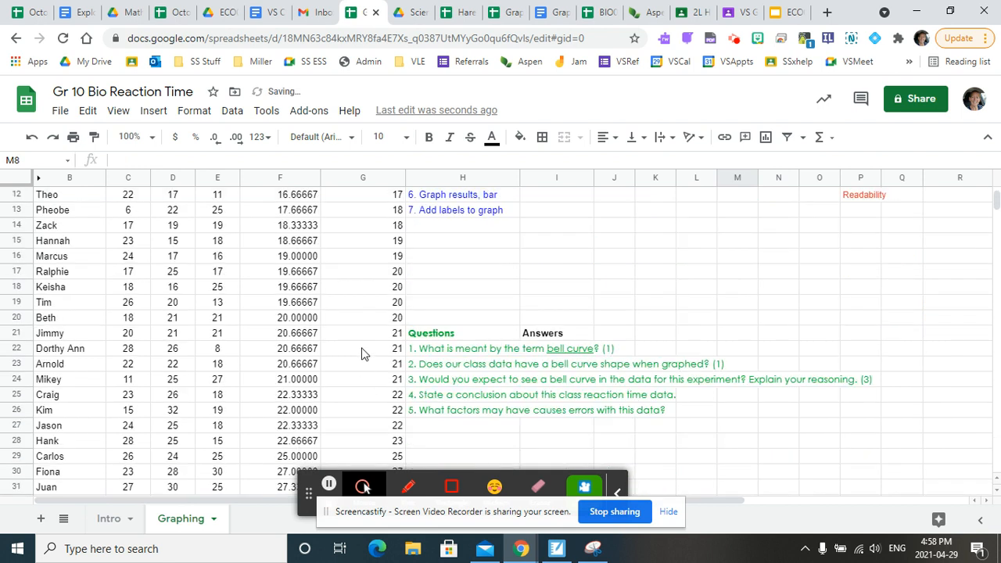
drag(367, 337, 371, 389)
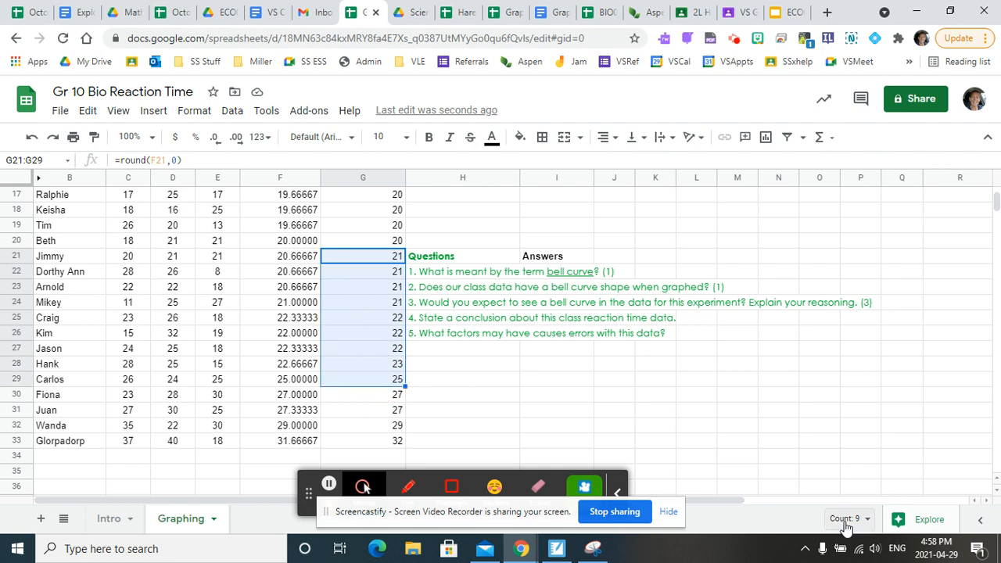
scroll(789, 375, up, 5)
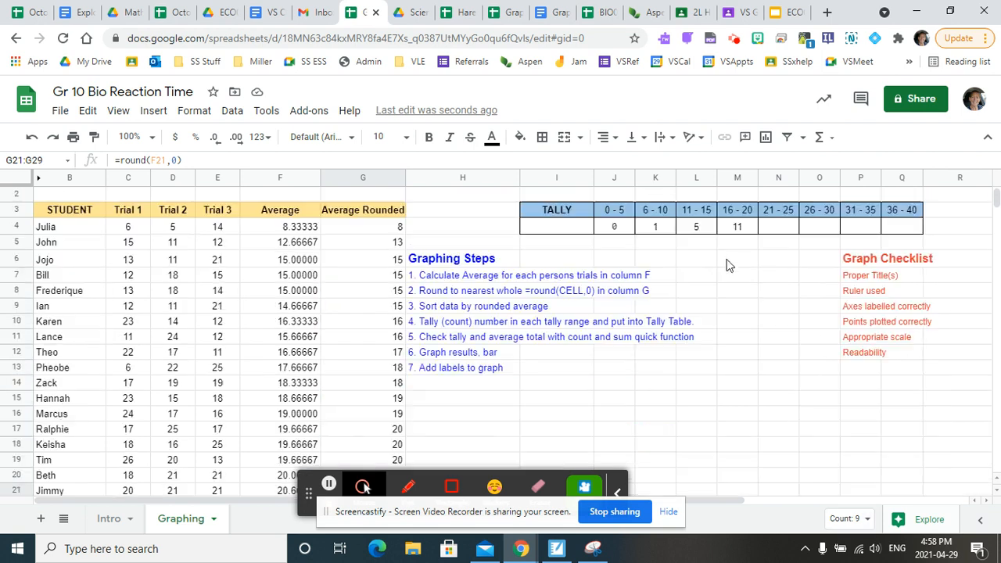
click(779, 227)
text(9)
- Count the rounded averages in G30:G32 and enter 3 in the 26 - 30 tally cell
click(820, 228)
scroll(398, 384, down, 4)
scroll(371, 384, down, 2)
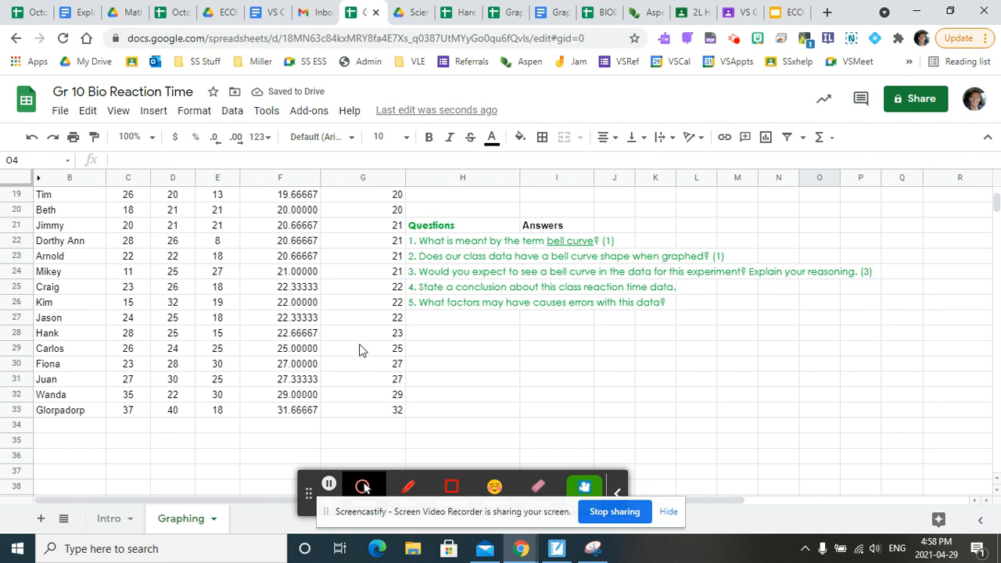
drag(358, 352, 366, 401)
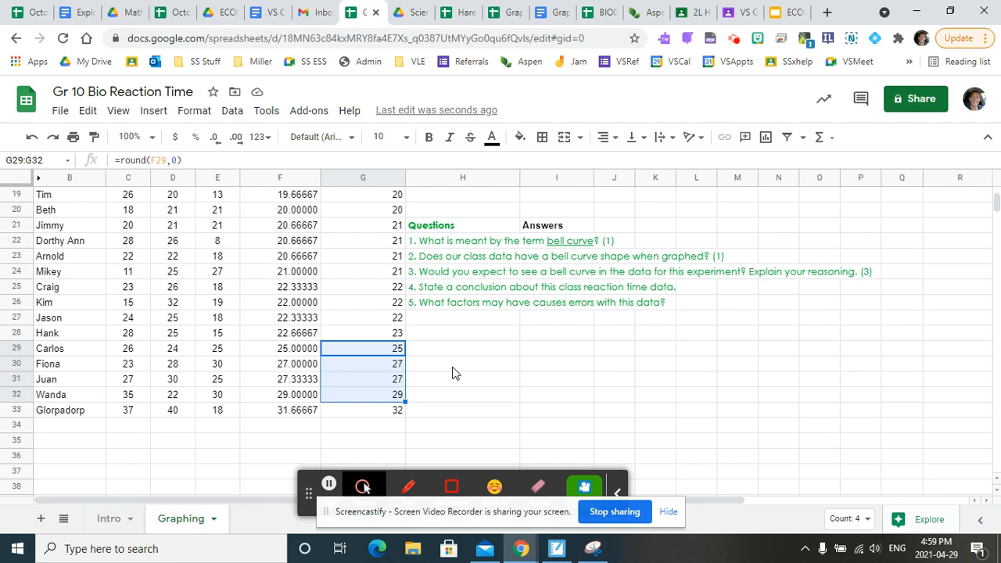
drag(375, 366, 384, 398)
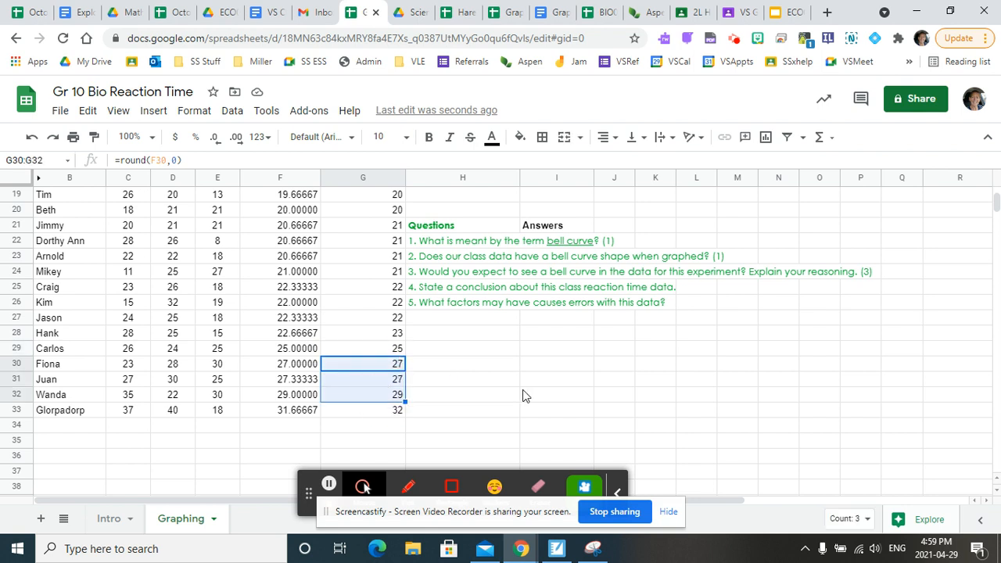
scroll(635, 392, up, 5)
click(821, 274)
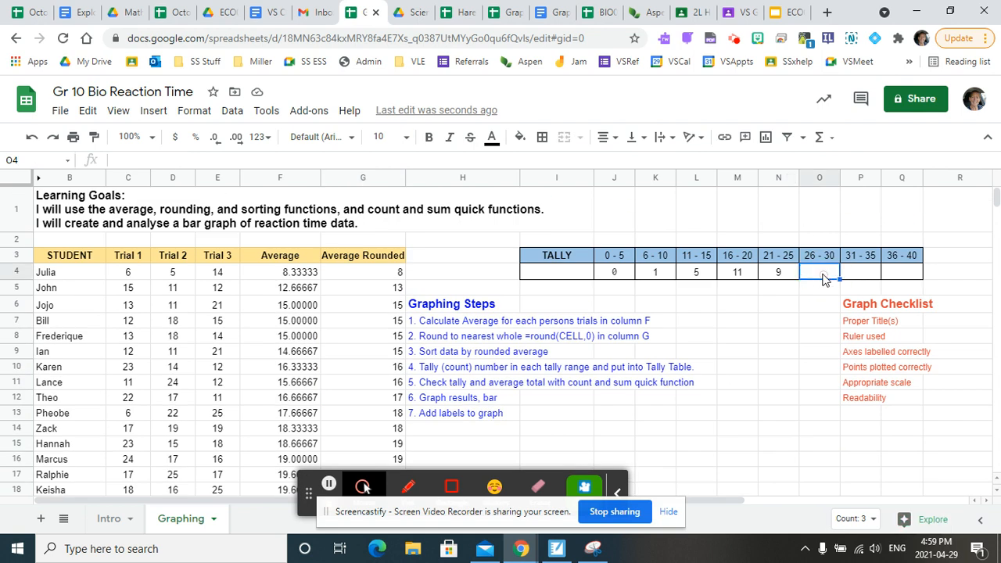
text(3)
- Complete the tally table with 1 for the 31 - 35 range and 0 for the 36 - 40 range
click(874, 275)
text(1)
click(899, 273)
text(0)
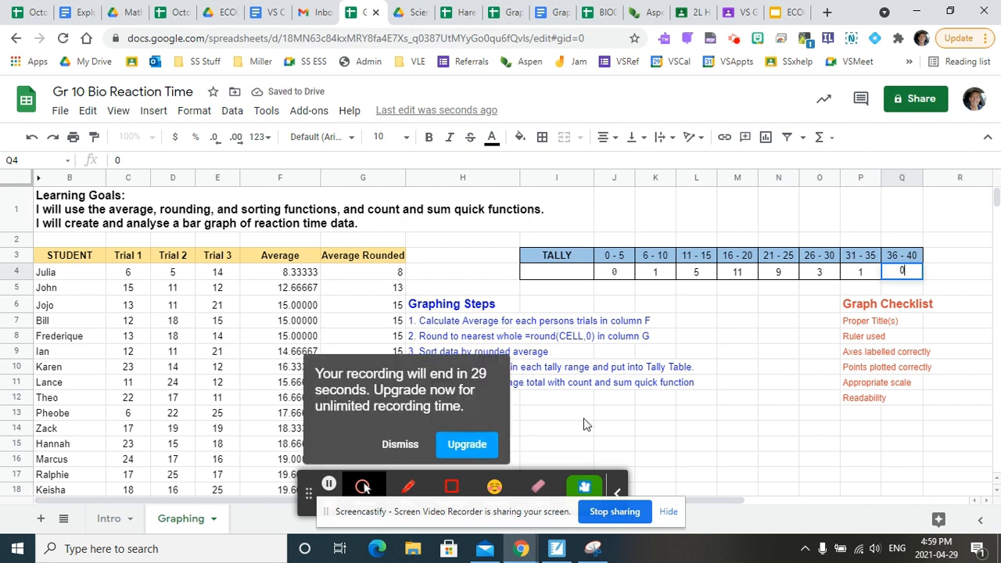
click(431, 442)
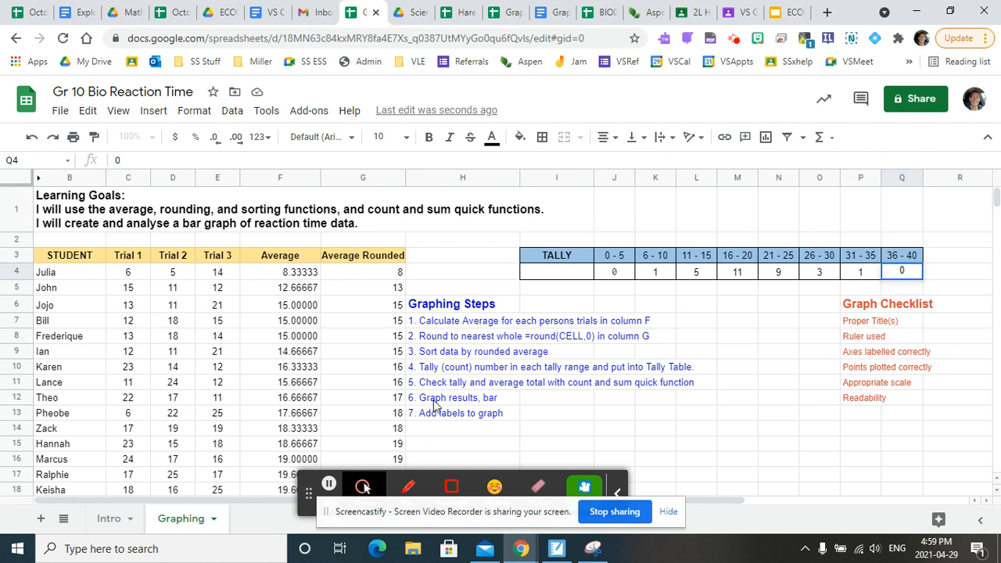